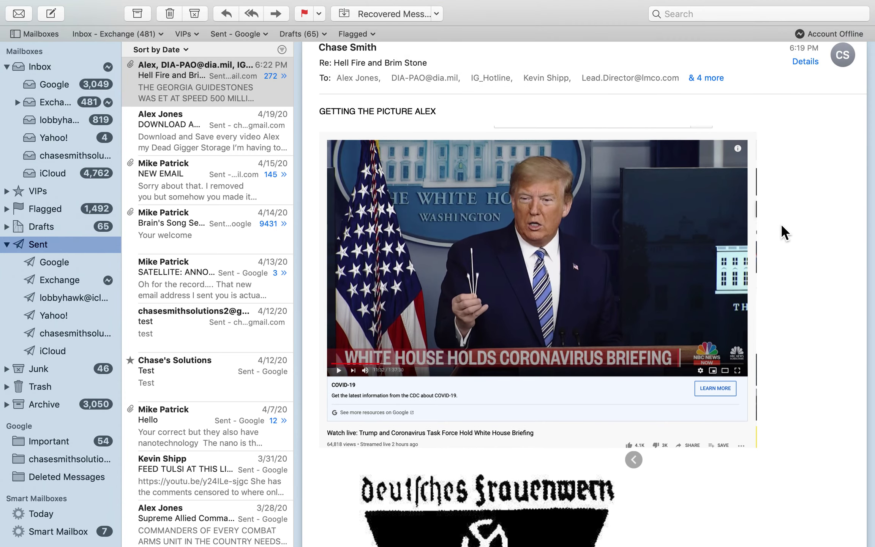
{"action": "scroll", "coordinate": [785, 232], "scroll_direction": "down", "scroll_amount": 3}
{"action": "scroll", "coordinate": [784, 232], "scroll_direction": "down", "scroll_amount": 3}
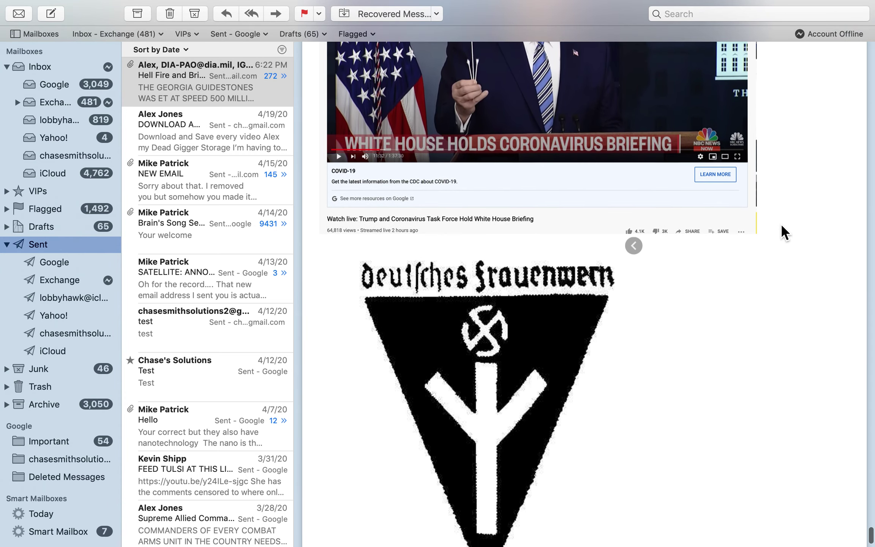
{"action": "scroll", "coordinate": [784, 233], "scroll_direction": "down", "scroll_amount": 4}
{"action": "scroll", "coordinate": [784, 232], "scroll_direction": "down", "scroll_amount": 3}
{"action": "scroll", "coordinate": [785, 233], "scroll_direction": "down", "scroll_amount": 2}
{"action": "scroll", "coordinate": [785, 233], "scroll_direction": "down", "scroll_amount": 2}
{"action": "scroll", "coordinate": [784, 232], "scroll_direction": "down", "scroll_amount": 1}
{"action": "scroll", "coordinate": [784, 232], "scroll_direction": "up", "scroll_amount": 5}
{"action": "scroll", "coordinate": [784, 232], "scroll_direction": "up", "scroll_amount": 1}
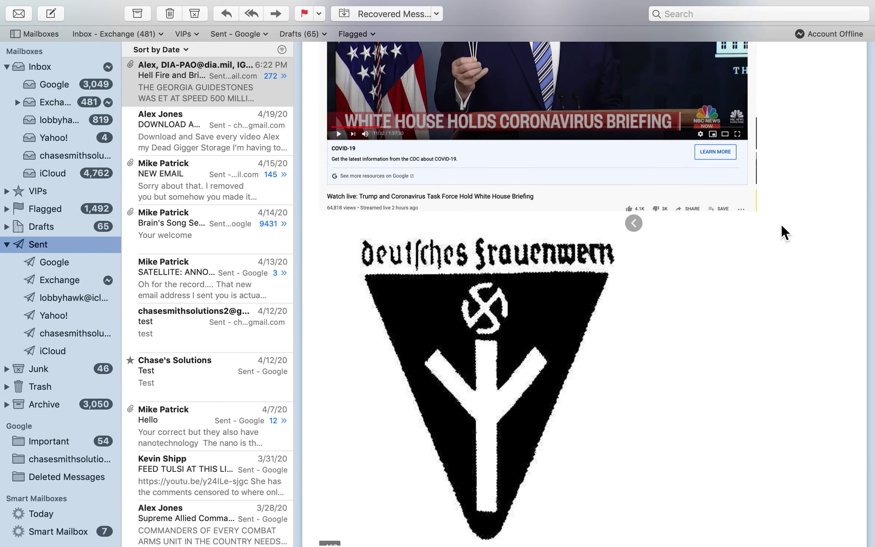
{"action": "scroll", "coordinate": [784, 232], "scroll_direction": "up", "scroll_amount": 3}
{"action": "scroll", "coordinate": [784, 233], "scroll_direction": "up", "scroll_amount": 2}
{"action": "scroll", "coordinate": [784, 233], "scroll_direction": "up", "scroll_amount": 1}
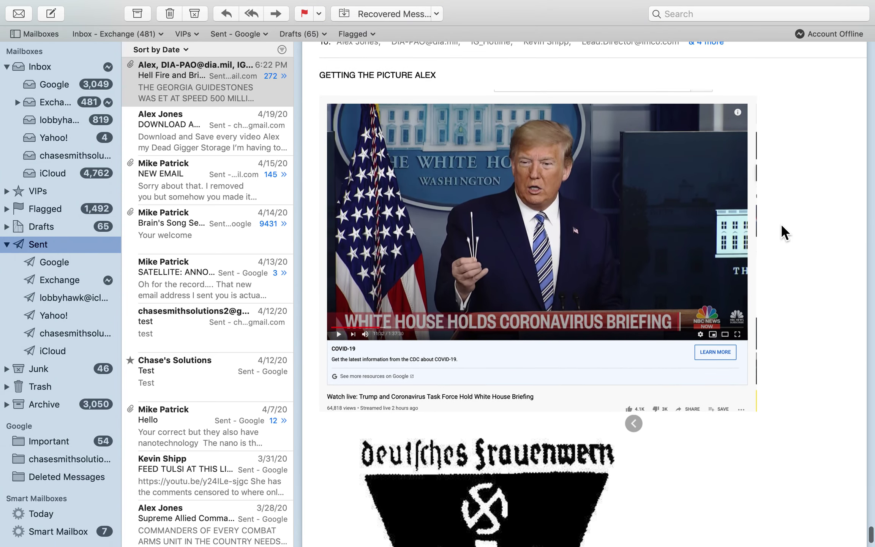
{"action": "scroll", "coordinate": [780, 223], "scroll_direction": "down", "scroll_amount": 3}
{"action": "scroll", "coordinate": [780, 223], "scroll_direction": "down", "scroll_amount": 2}
{"action": "scroll", "coordinate": [781, 222], "scroll_direction": "down", "scroll_amount": 4}
{"action": "scroll", "coordinate": [781, 222], "scroll_direction": "down", "scroll_amount": 2}
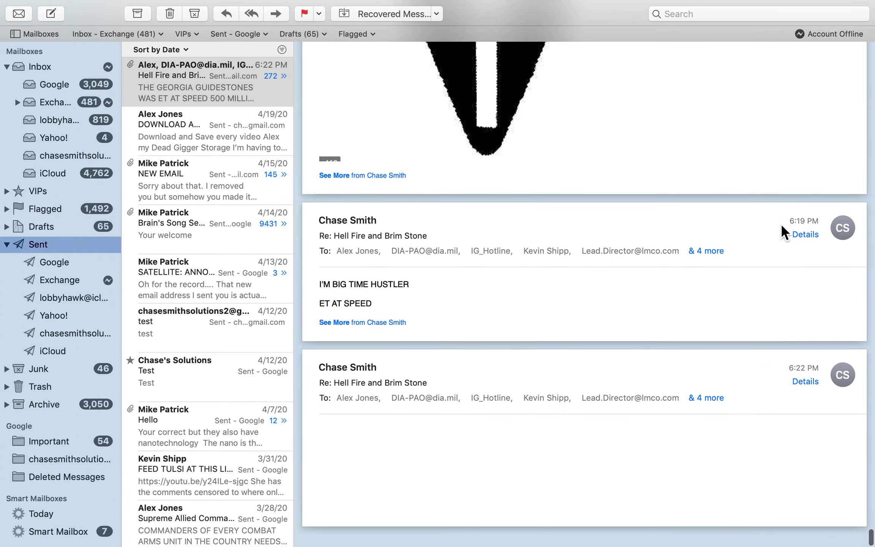
{"action": "scroll", "coordinate": [780, 223], "scroll_direction": "up", "scroll_amount": 1}
Start a Reply All and type two lines about Q tips ('SWAB IN') and Trump, fixing typos.
{"action": "left_click", "coordinate": [251, 14]}
{"action": "type", "text": "Q"}
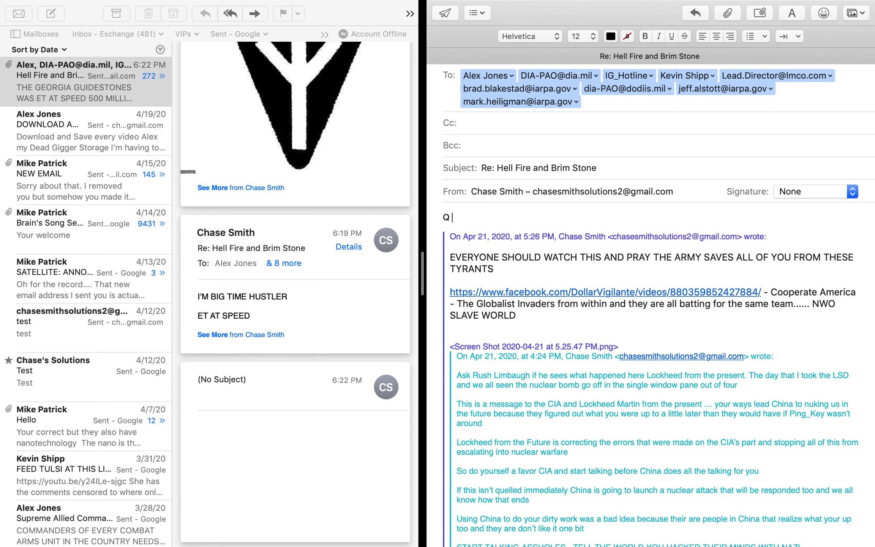
{"action": "type", "text": "\""}
{"action": "type", "text": " T"}
{"action": "type", "text": "IPS WITH"}
{"action": "type", "text": "WEEPER"}
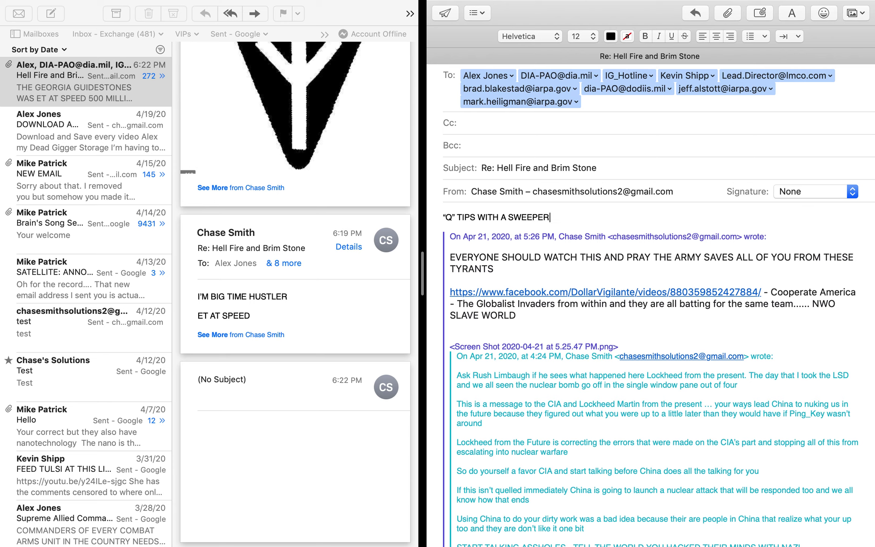
{"action": "type", "text": " OR SWA"}
{"action": "type", "text": "I"}
{"action": "key", "text": "BackSpace"}
{"action": "key", "text": "BackSpace"}
{"action": "type", "text": "GTHE"}
{"action": "key", "text": "BackSpace"}
{"action": "key", "text": "BackSpace"}
{"action": "key", "text": "BackSpace"}
{"action": "type", "text": "THE MIDDLE"}
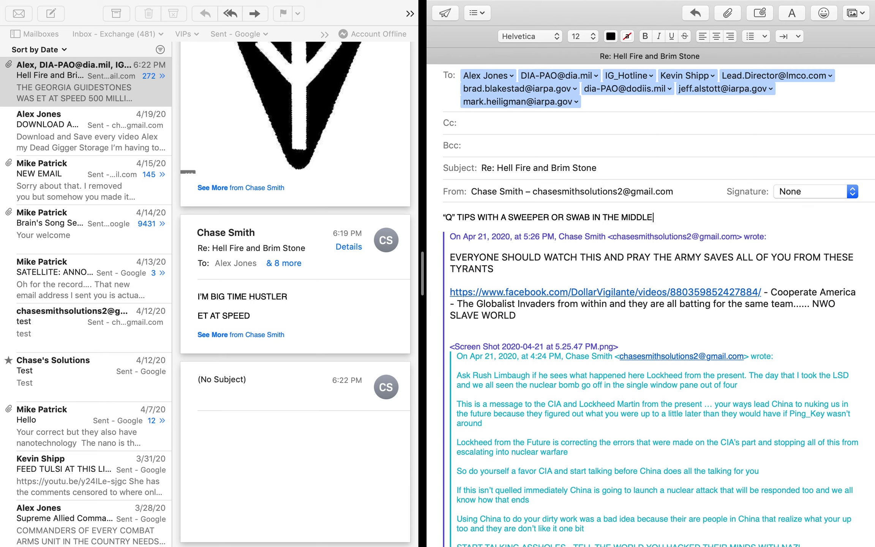
{"action": "key", "text": "Return"}
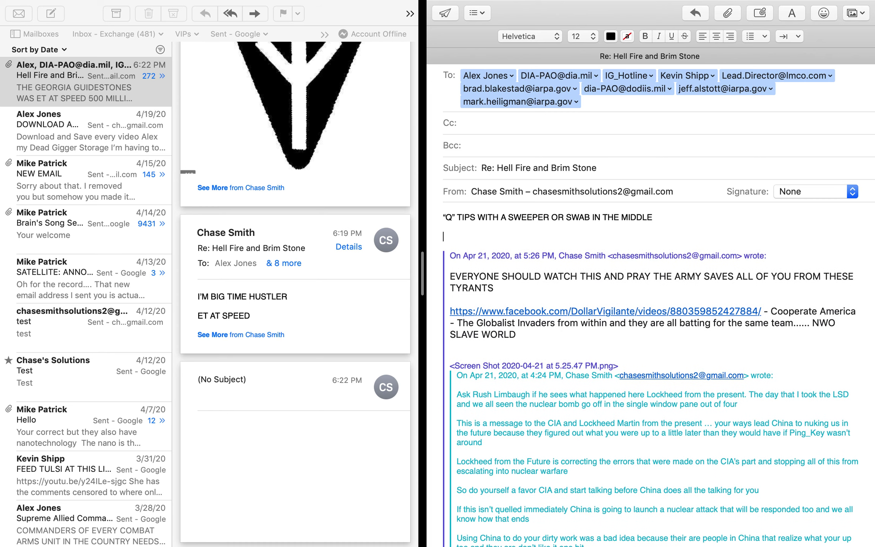
{"action": "type", "text": "TRUMP IS GATES BUTT "}
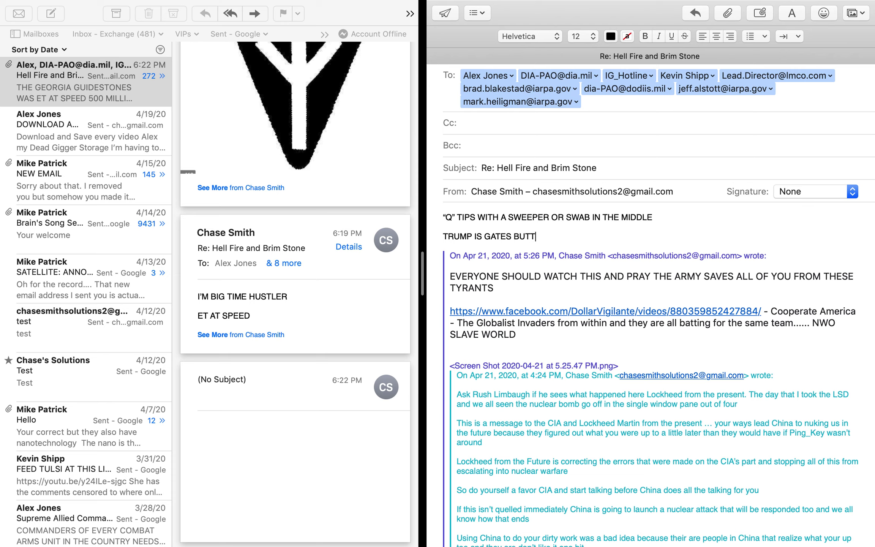
{"action": "type", "text": "BUDDY AND THEY ARE BOTH M"}
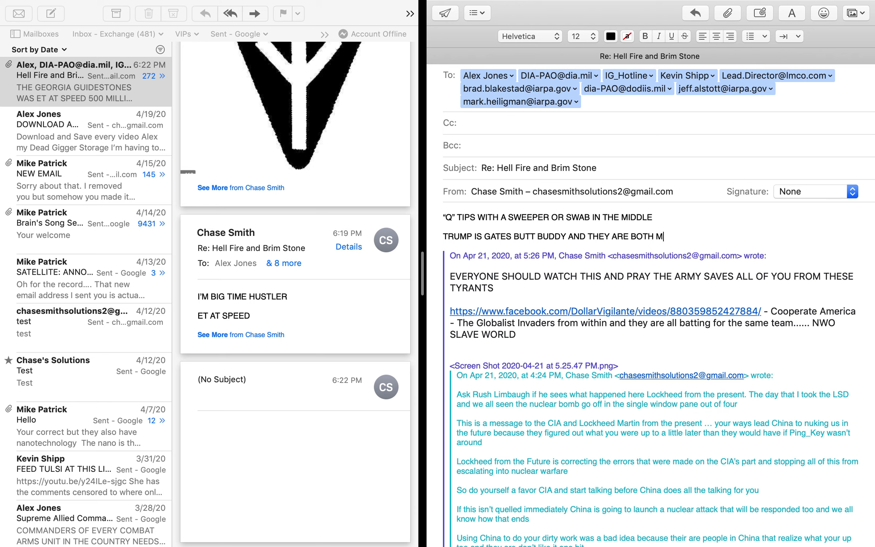
{"action": "key", "text": "BackSpace"}
{"action": "key", "text": "BackSpace"}
{"action": "type", "text": "AZI'S"}
Send the Q TIPS reply-all to the Hell Fire and Brim Stone thread.
{"action": "left_click", "coordinate": [442, 14]}
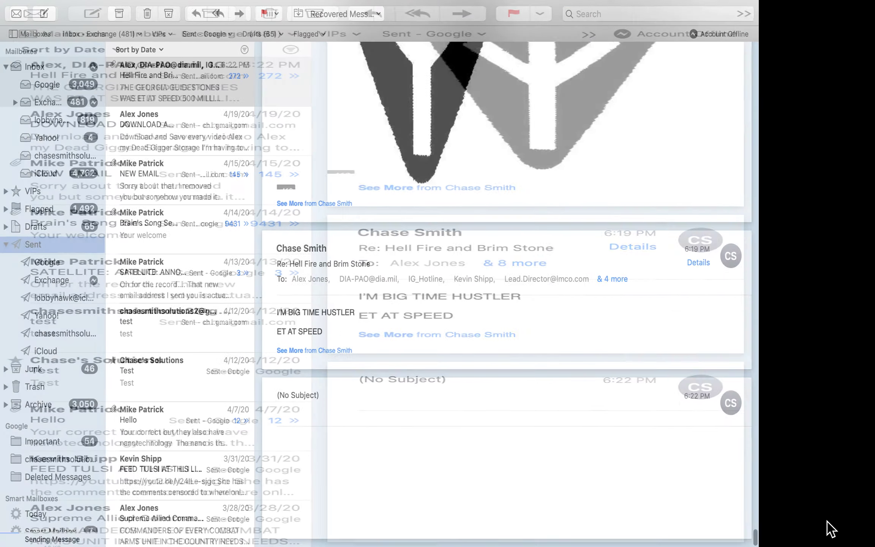
{"action": "scroll", "coordinate": [649, 341], "scroll_direction": "up", "scroll_amount": 5}
{"action": "scroll", "coordinate": [648, 341], "scroll_direction": "up", "scroll_amount": 5}
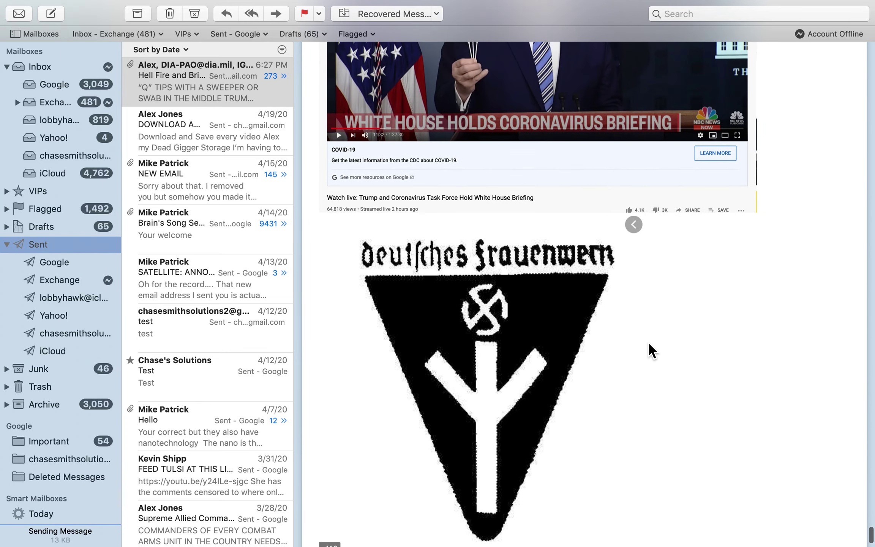
{"action": "scroll", "coordinate": [648, 341], "scroll_direction": "up", "scroll_amount": 3}
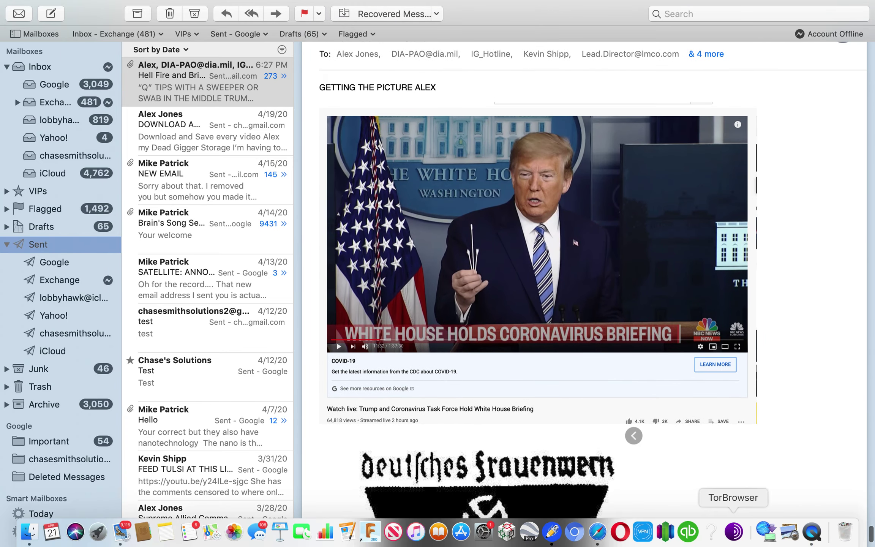